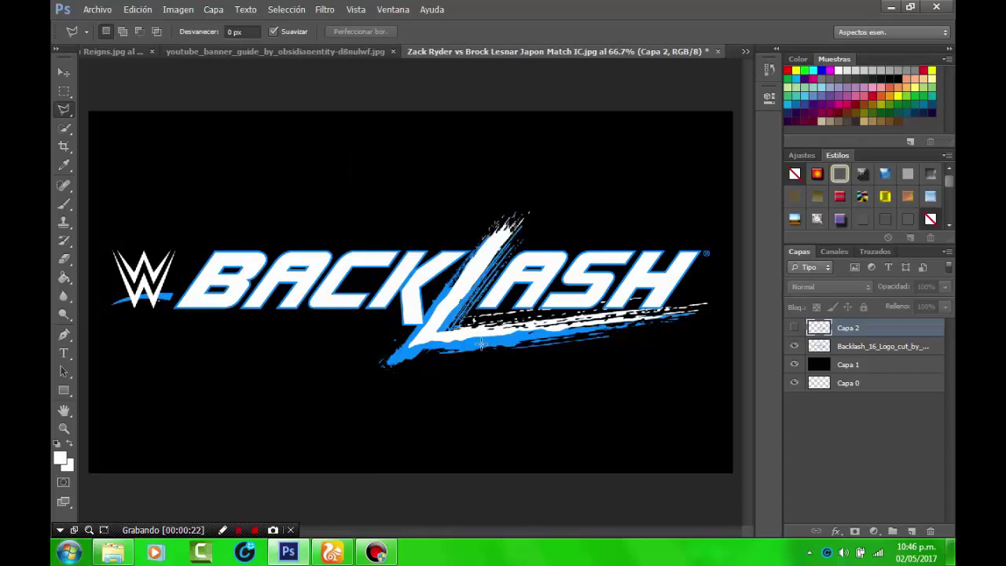
Step: Show only the brush-stroke L of Capa 2 over the black background and colorize it red with hue 0 and saturation 100
{"action": "left_click", "coordinate": [794, 346]}
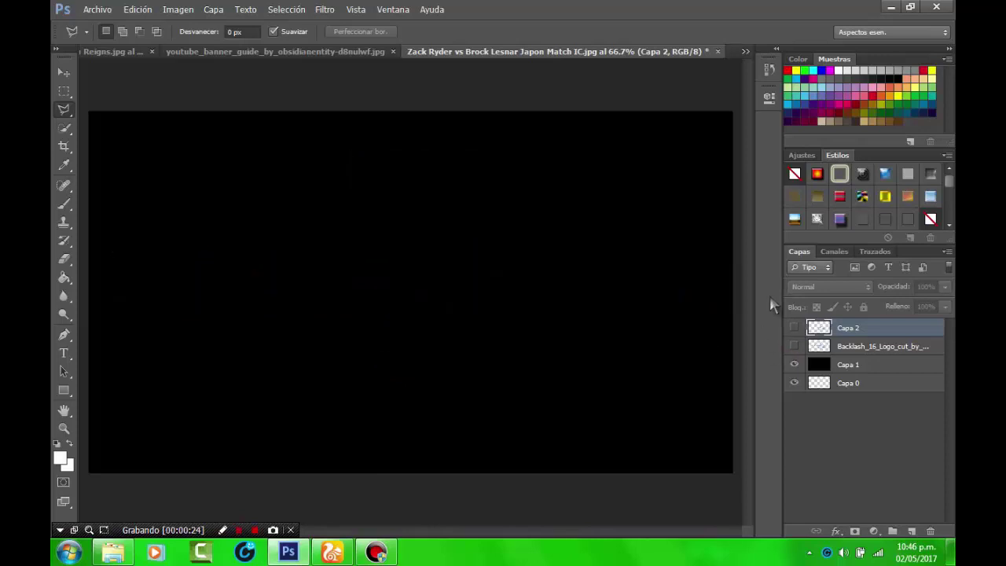
{"action": "left_click", "coordinate": [794, 328]}
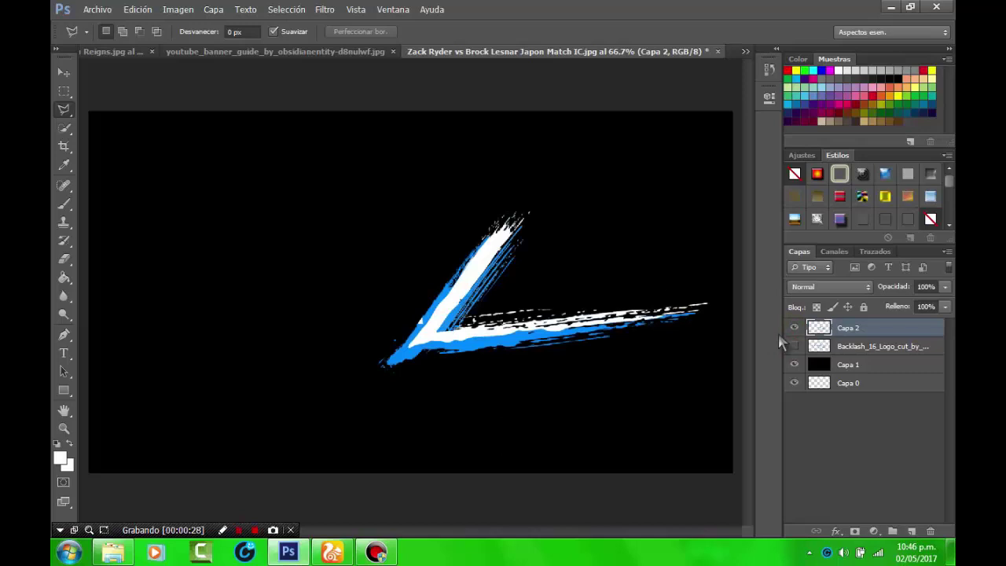
{"action": "key", "text": "ctrl+u"}
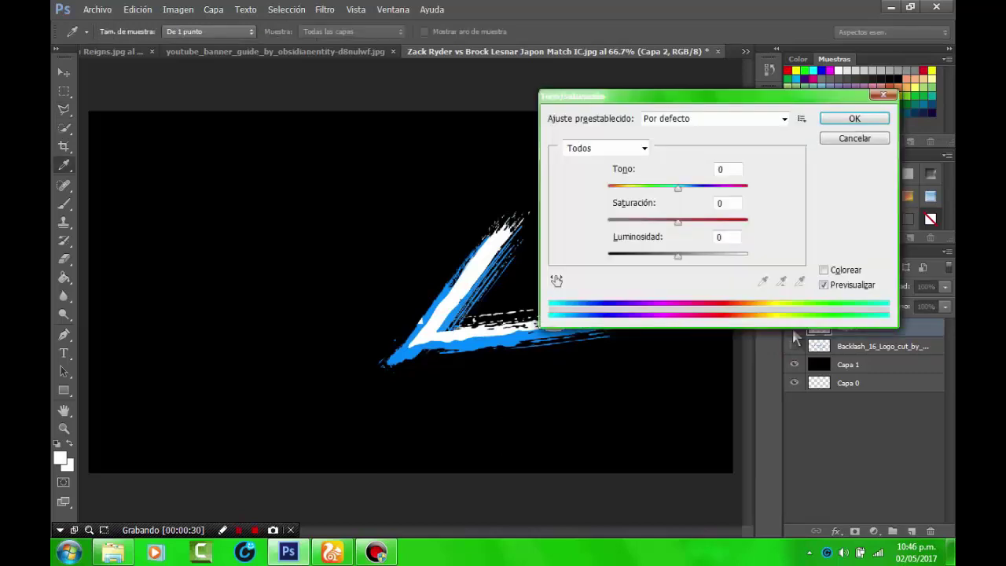
{"action": "left_click", "coordinate": [823, 270]}
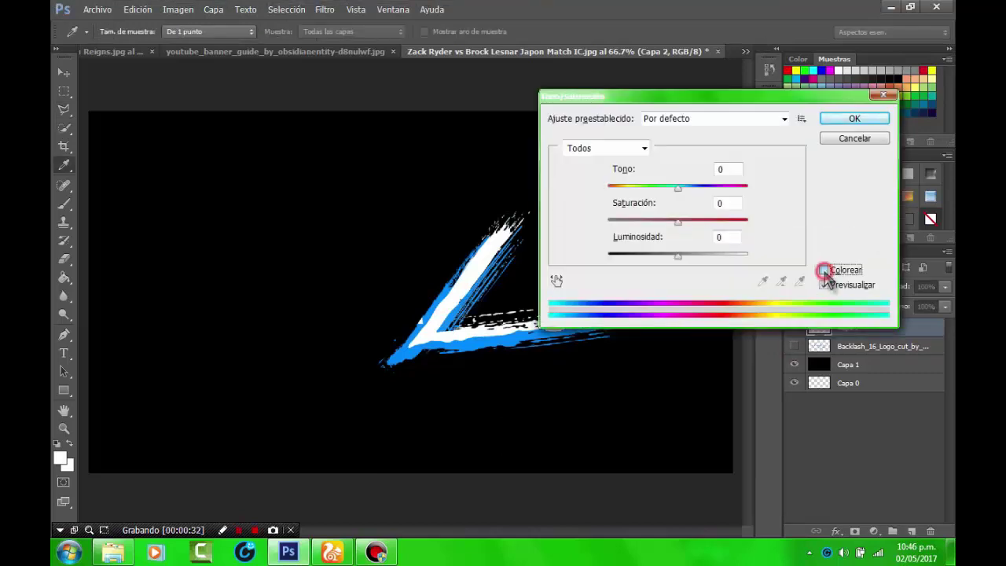
{"action": "left_click_drag", "start_coordinate": [642, 220], "coordinate": [774, 225]}
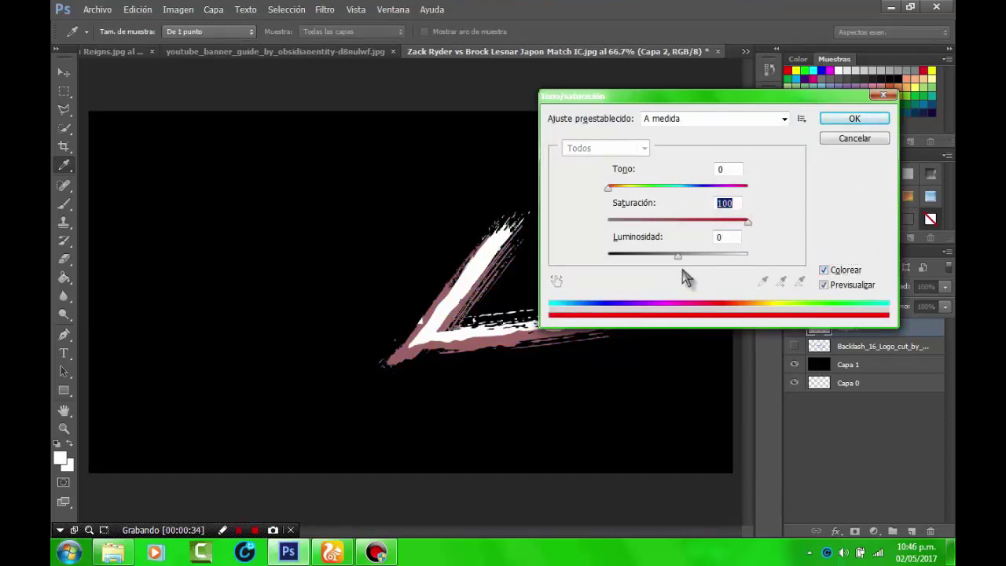
{"action": "key", "text": "Return"}
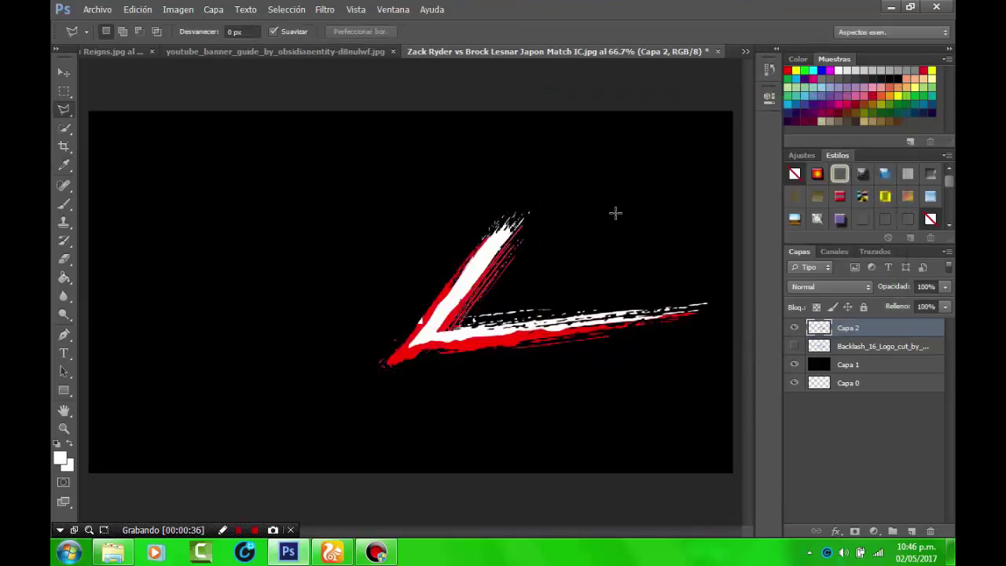
Step: Hide Capa 2 and add a small white 12 pt text in the Aero font on the black canvas
{"action": "left_click", "coordinate": [794, 328]}
{"action": "left_click", "coordinate": [63, 356]}
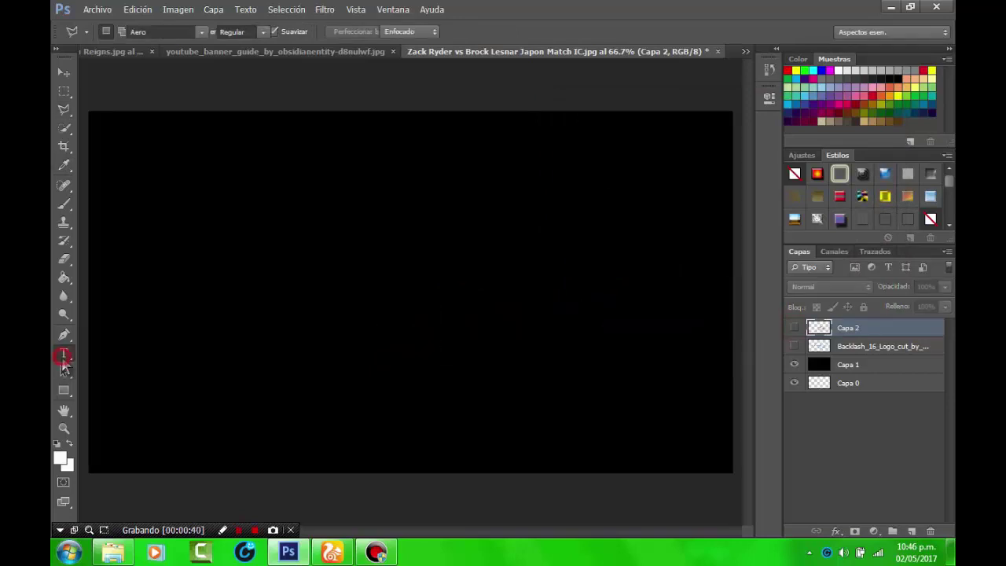
{"action": "left_click", "coordinate": [203, 35]}
{"action": "left_click", "coordinate": [162, 44]}
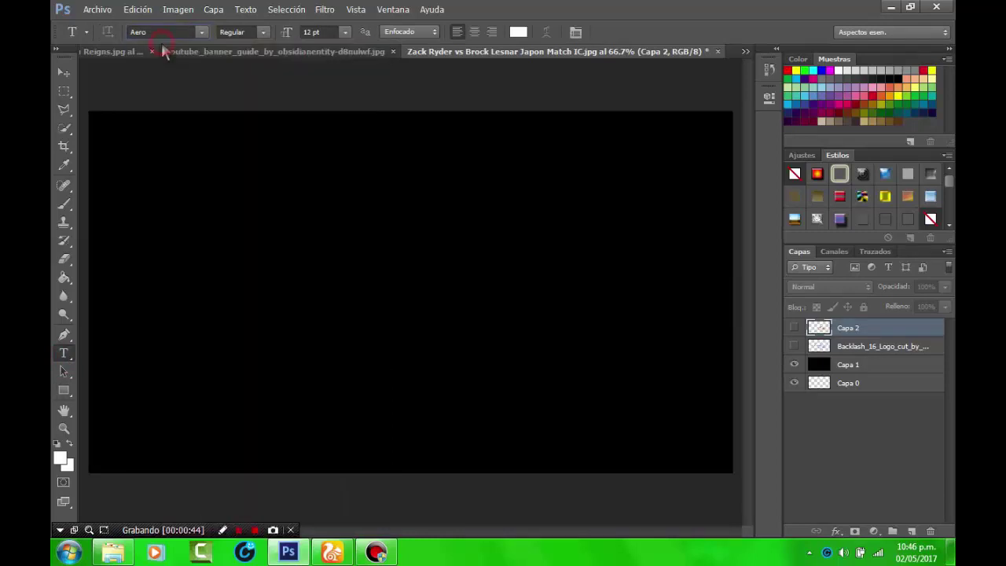
{"action": "left_click", "coordinate": [192, 250]}
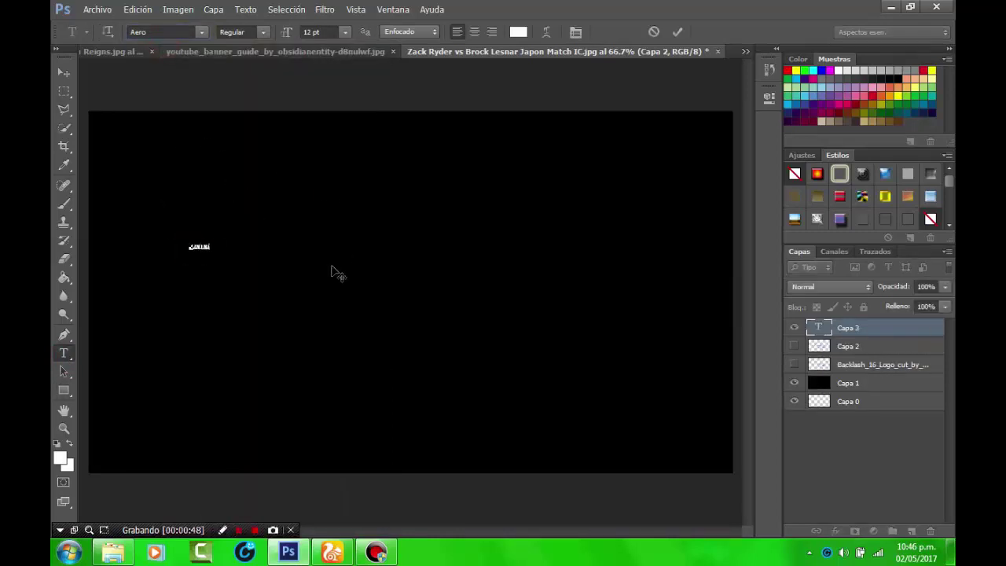
Step: Make the text read EDITION, enlarged to about 245 pt and positioned in the lower half of the canvas
{"action": "key", "text": "ctrl"}
{"action": "left_click_drag", "start_coordinate": [220, 237], "coordinate": [737, 128]}
{"action": "left_click_drag", "start_coordinate": [584, 316], "coordinate": [552, 463]}
{"action": "key", "text": "Left"}
{"action": "key", "text": "Delete"}
{"action": "left_click", "coordinate": [522, 300]}
{"action": "left_click_drag", "start_coordinate": [511, 249], "coordinate": [510, 253]}
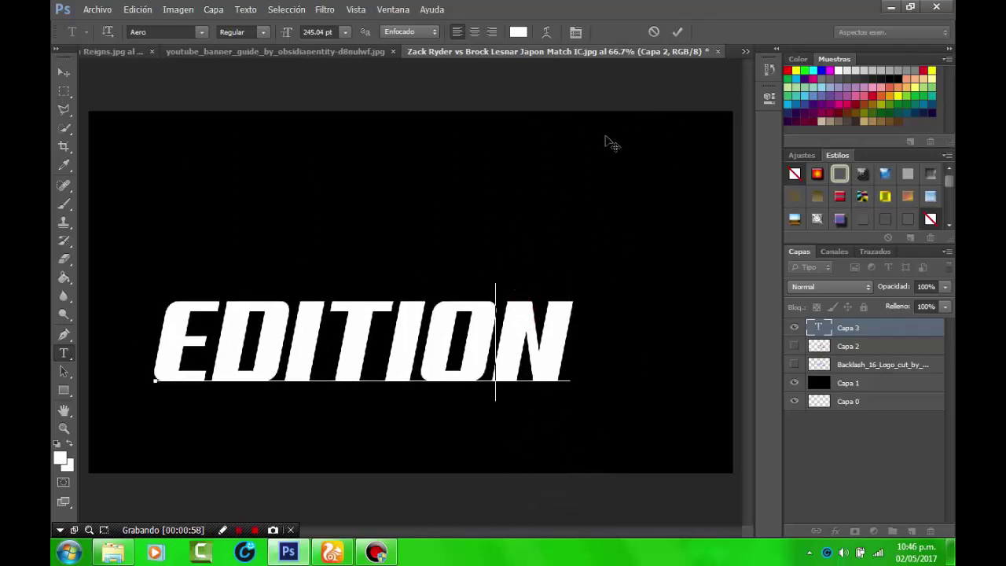
{"action": "left_click", "coordinate": [676, 31]}
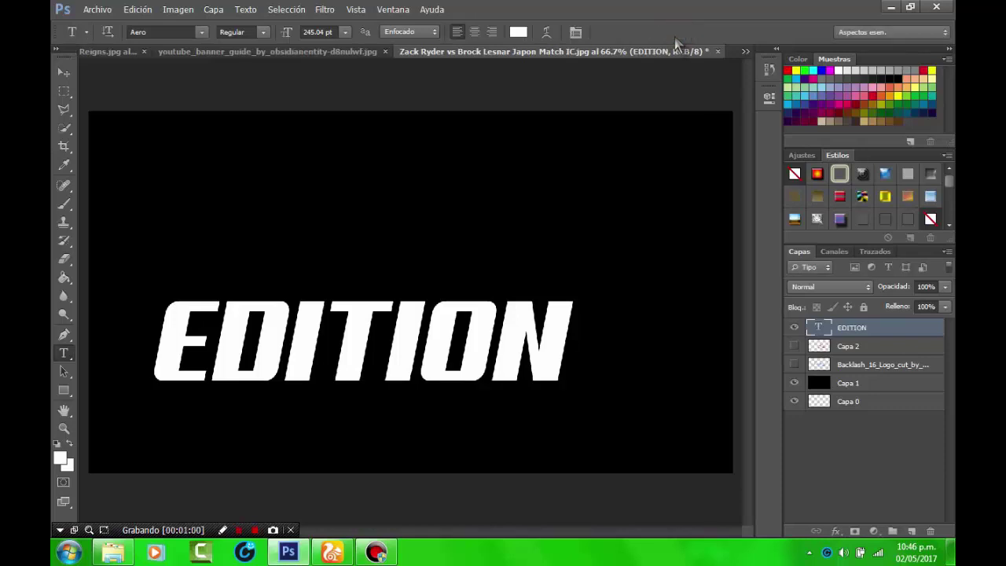
Step: Duplicate the EDITION text layer, clear the copy's text and set its font to Another Danger
{"action": "key", "text": "ctrl+j"}
{"action": "left_click", "coordinate": [409, 351]}
{"action": "key", "text": "ctrl+a"}
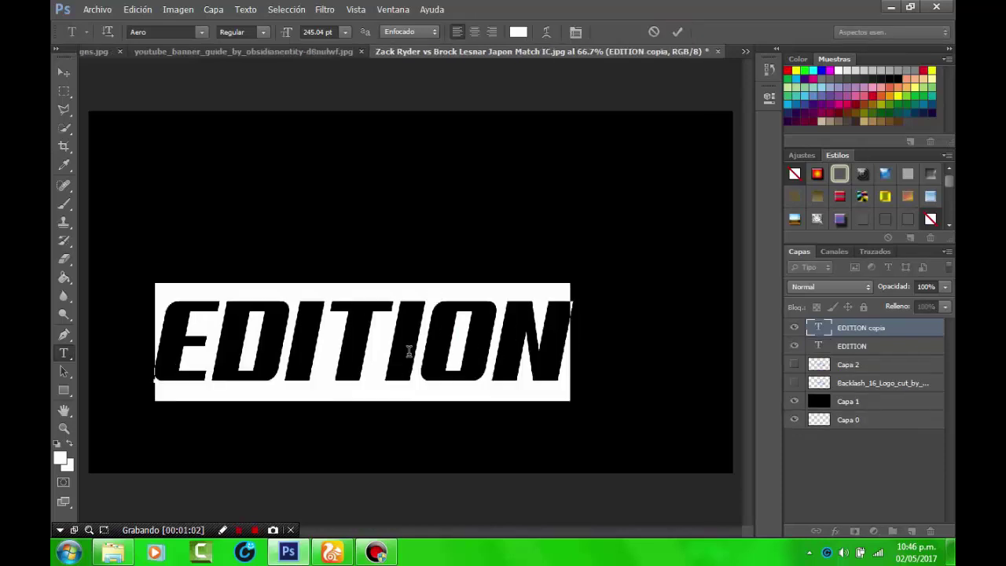
{"action": "key", "text": "BackSpace"}
{"action": "left_click_drag", "start_coordinate": [282, 229], "coordinate": [281, 142]}
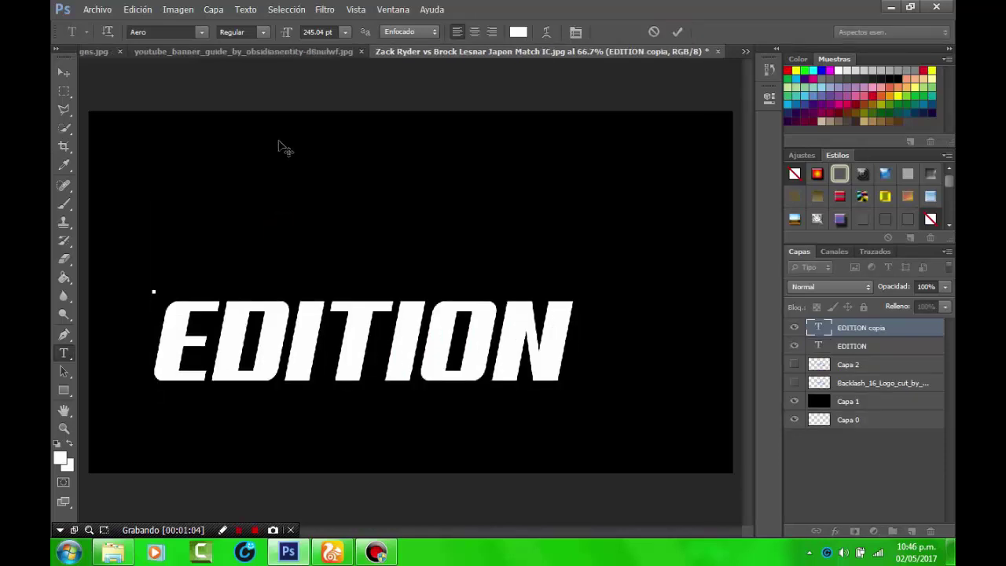
{"action": "key", "text": "Down"}
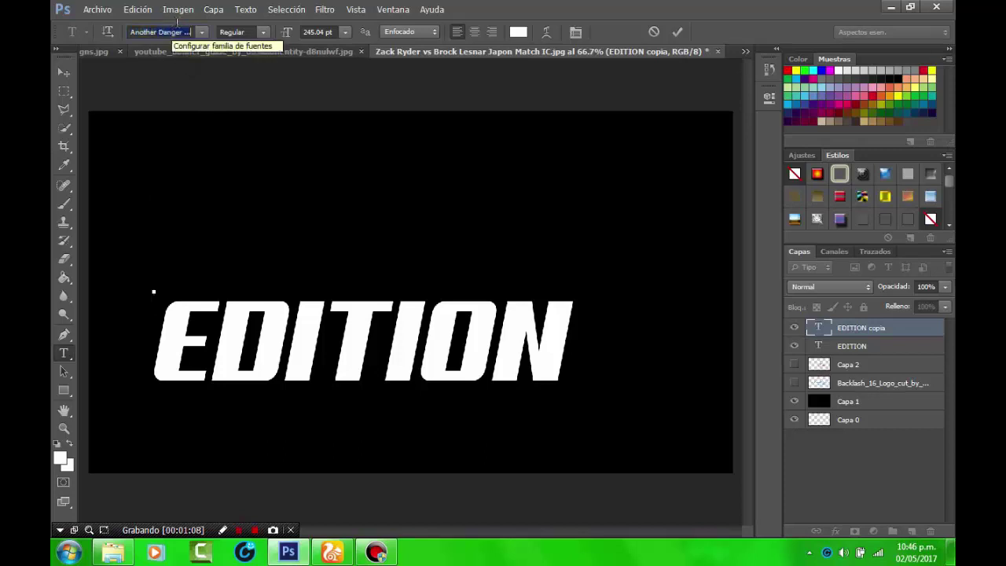
{"action": "key", "text": "Return"}
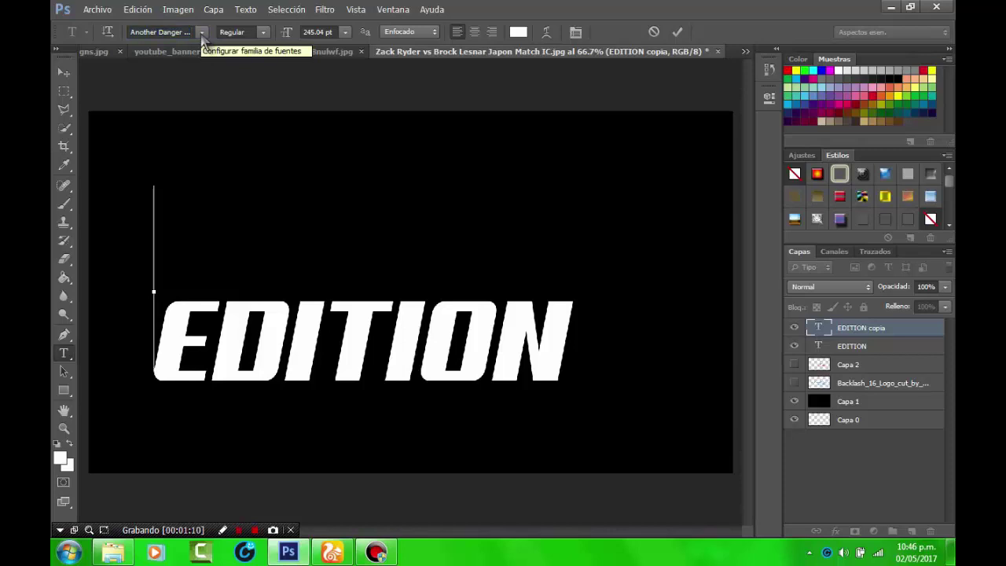
Step: Enter the letter S in the copied layer and place it at about 243 pt right after EDITION
{"action": "type", "text": "S"}
{"action": "mouse_move", "coordinate": [186, 163]}
{"action": "left_mouse_down"}
{"action": "mouse_move", "coordinate": [613, 261]}
{"action": "mouse_move", "coordinate": [610, 227]}
{"action": "mouse_move", "coordinate": [635, 255]}
{"action": "mouse_move", "coordinate": [666, 255]}
{"action": "left_mouse_up"}
{"action": "left_click_drag", "start_coordinate": [570, 249], "coordinate": [563, 254]}
{"action": "left_click_drag", "start_coordinate": [622, 218], "coordinate": [632, 250]}
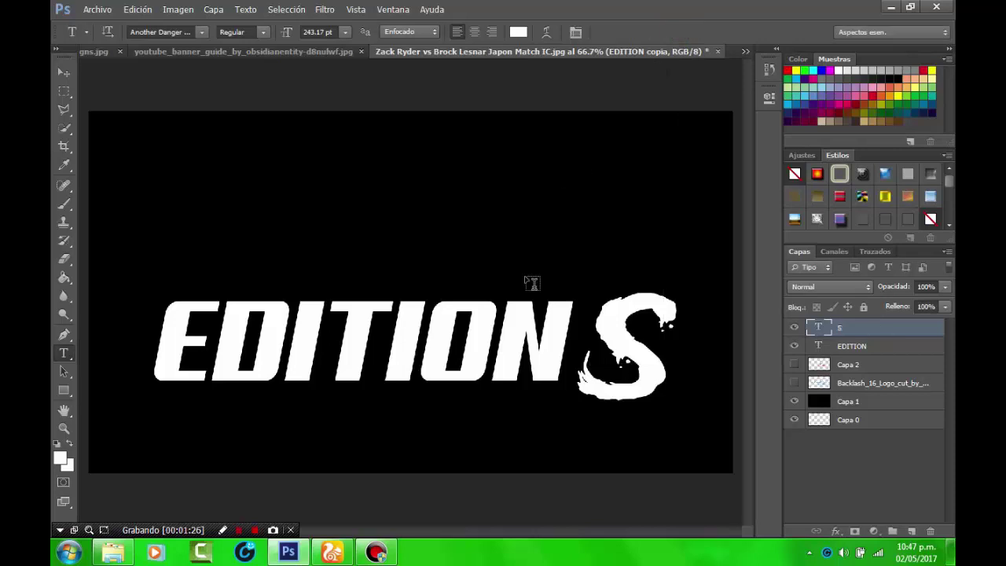
Step: Move the EDITION text slightly right and down so that its N meets the brush-style S
{"action": "left_click", "coordinate": [501, 254]}
{"action": "left_click_drag", "start_coordinate": [510, 262], "coordinate": [512, 265]}
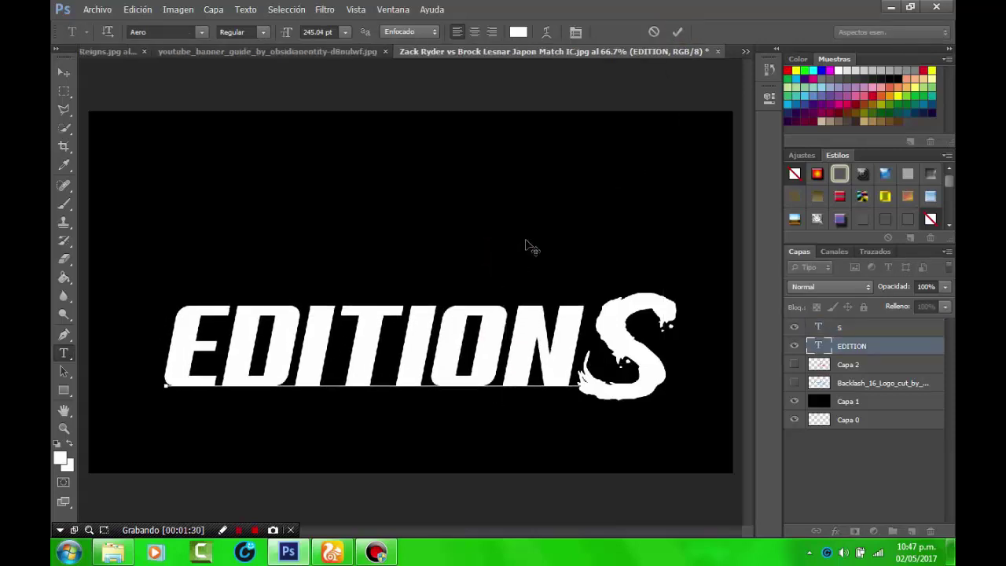
{"action": "left_click", "coordinate": [676, 32]}
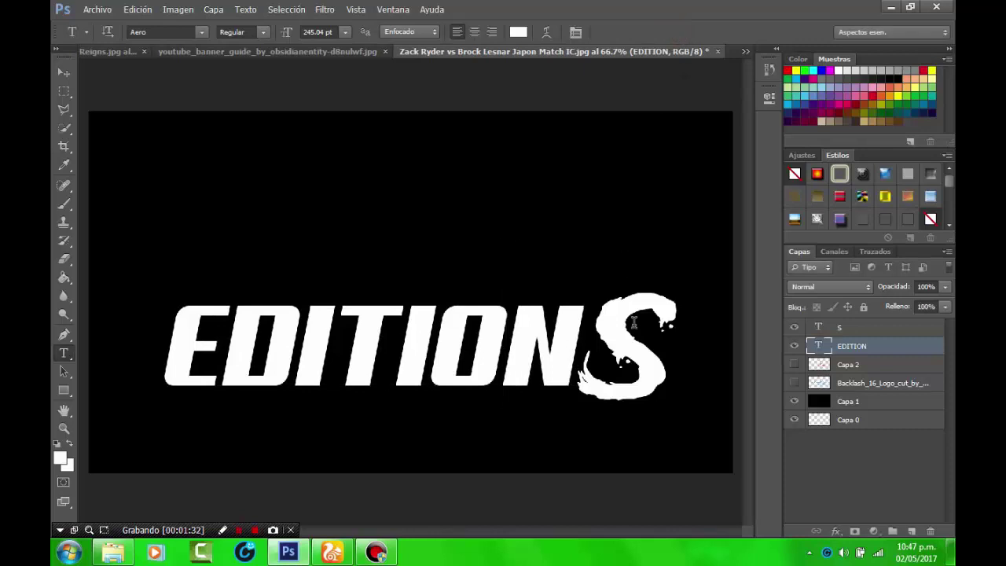
Step: Duplicate the EDITION layer, change the copy's text to WILLY and place it above EDITION
{"action": "key", "text": "ctrl+j"}
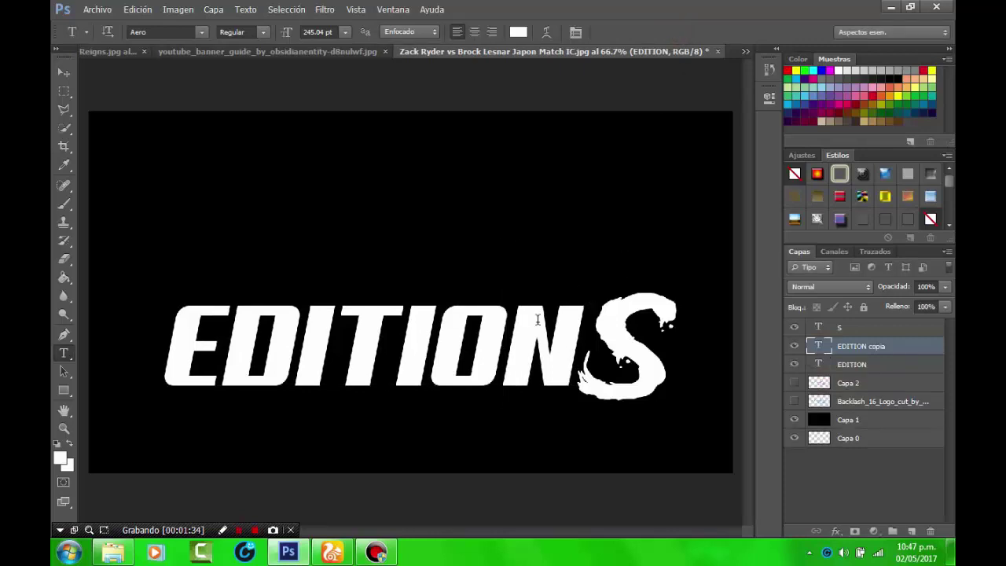
{"action": "left_click", "coordinate": [535, 318]}
{"action": "key", "text": "ctrl+a"}
{"action": "type", "text": "WILLY"}
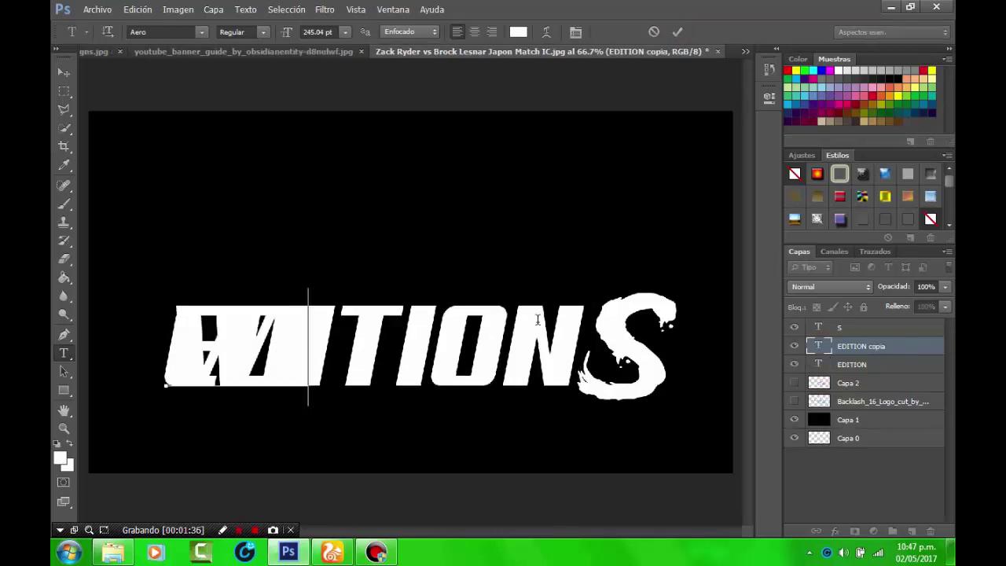
{"action": "left_click_drag", "start_coordinate": [450, 206], "coordinate": [548, 108]}
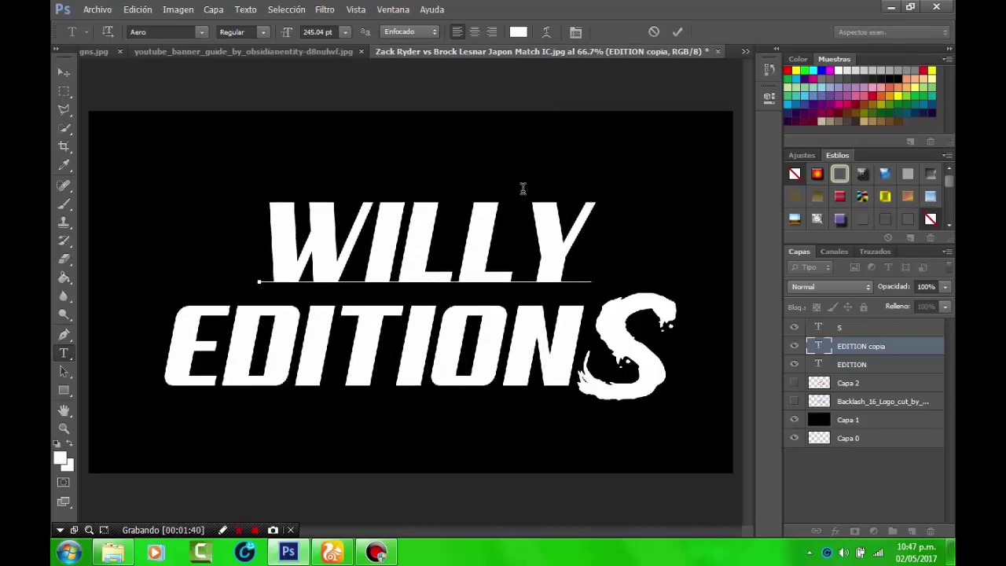
Step: Replace the two Ls in WILLY with spaces, leaving a gap between WI and Y
{"action": "key", "text": "Delete"}
{"action": "key", "text": "BackSpace"}
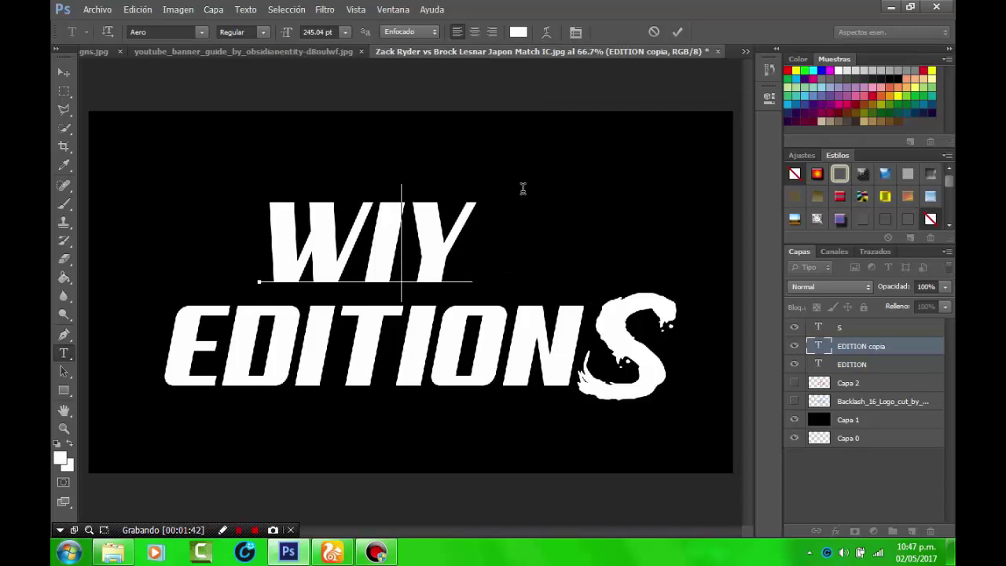
{"action": "left_click", "coordinate": [499, 140]}
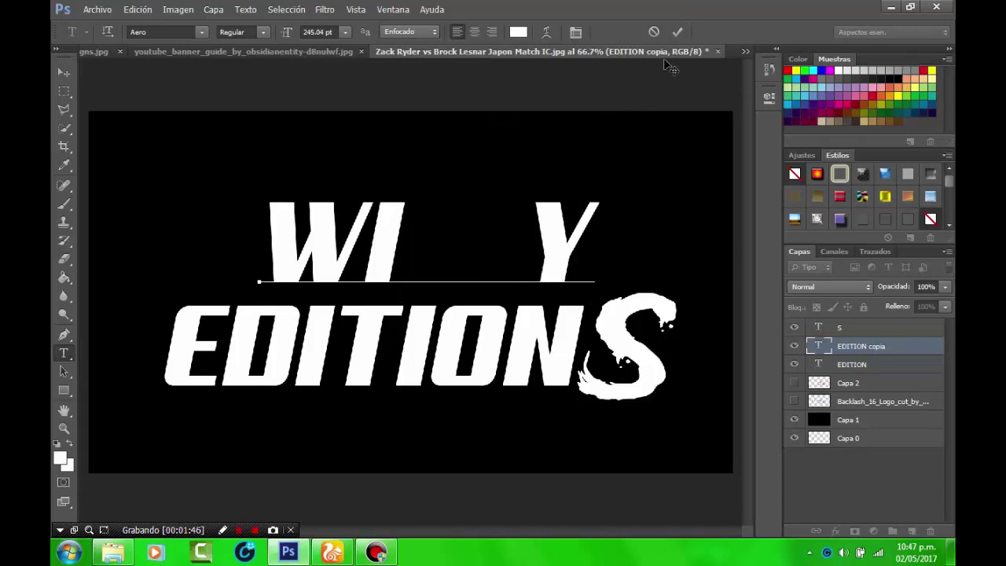
{"action": "left_click", "coordinate": [676, 33]}
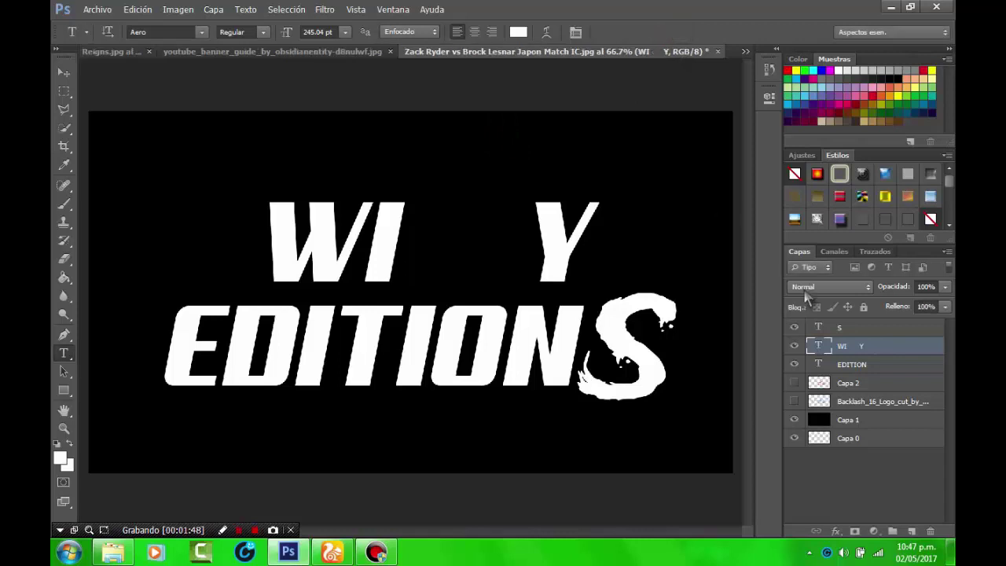
Step: Show the red brush-stroke L of Capa 2 and move its layer above all the text layers
{"action": "left_click", "coordinate": [821, 385]}
{"action": "key", "text": "ctrl+t"}
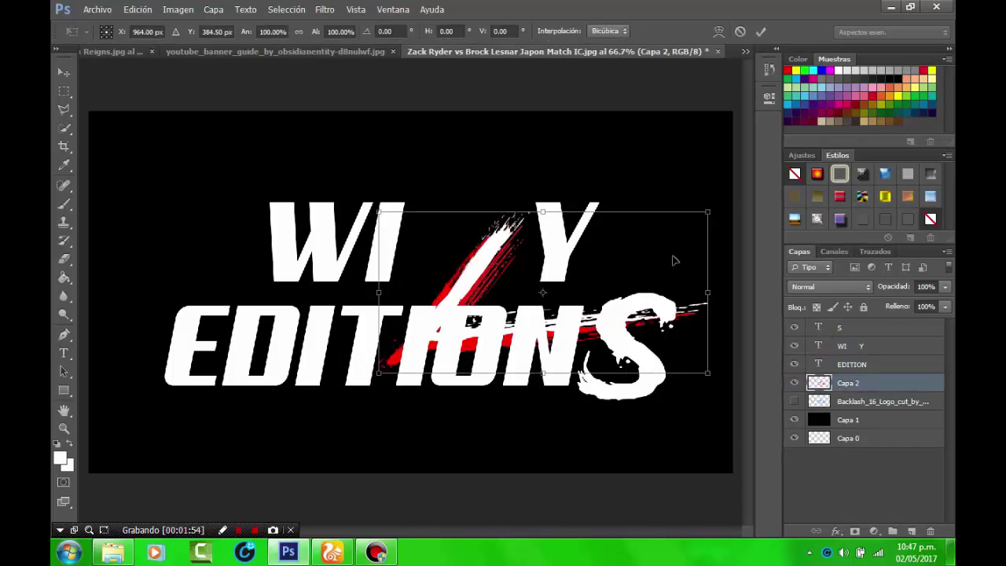
{"action": "key", "text": "Return"}
{"action": "left_click_drag", "start_coordinate": [846, 383], "coordinate": [840, 324]}
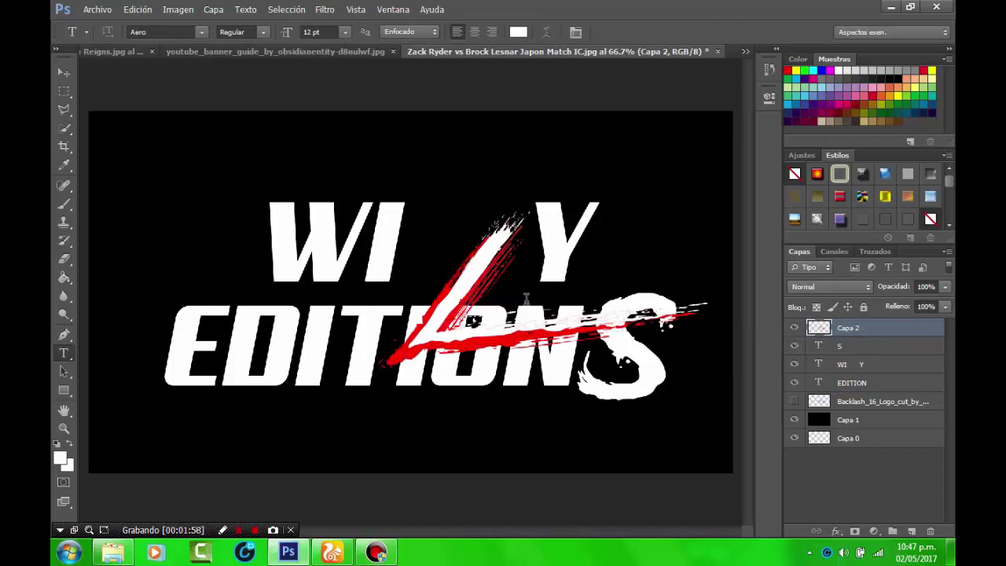
Step: Scale the brush-stroke L to 69%, rotate it slightly clockwise and place it as the first L after WI
{"action": "key", "text": "ctrl+t"}
{"action": "left_click_drag", "start_coordinate": [316, 31], "coordinate": [293, 30]}
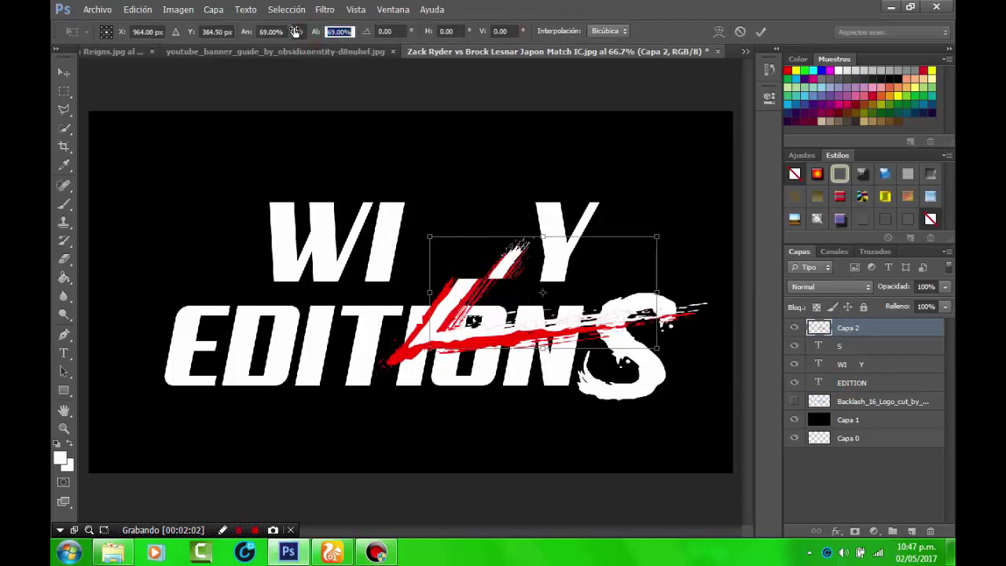
{"action": "left_click_drag", "start_coordinate": [488, 258], "coordinate": [418, 219]}
{"action": "left_click_drag", "start_coordinate": [470, 159], "coordinate": [480, 163]}
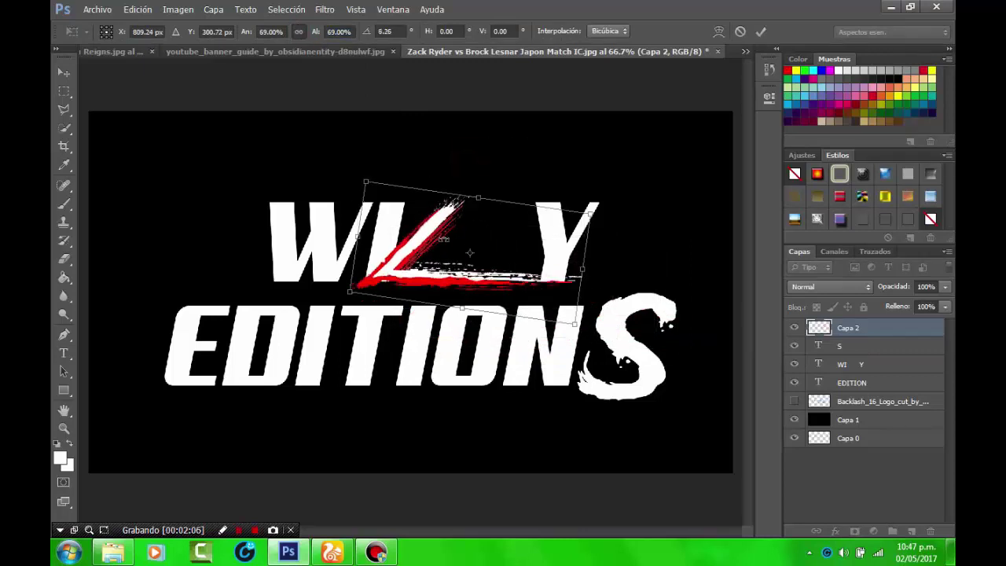
{"action": "left_click_drag", "start_coordinate": [439, 237], "coordinate": [440, 241]}
{"action": "left_click_drag", "start_coordinate": [489, 164], "coordinate": [483, 159]}
{"action": "key", "text": "Return"}
Step: Duplicate the brush-stroke L and place the copy as the second L before the Y, rotated slightly counterclockwise
{"action": "key", "text": "ctrl+j"}
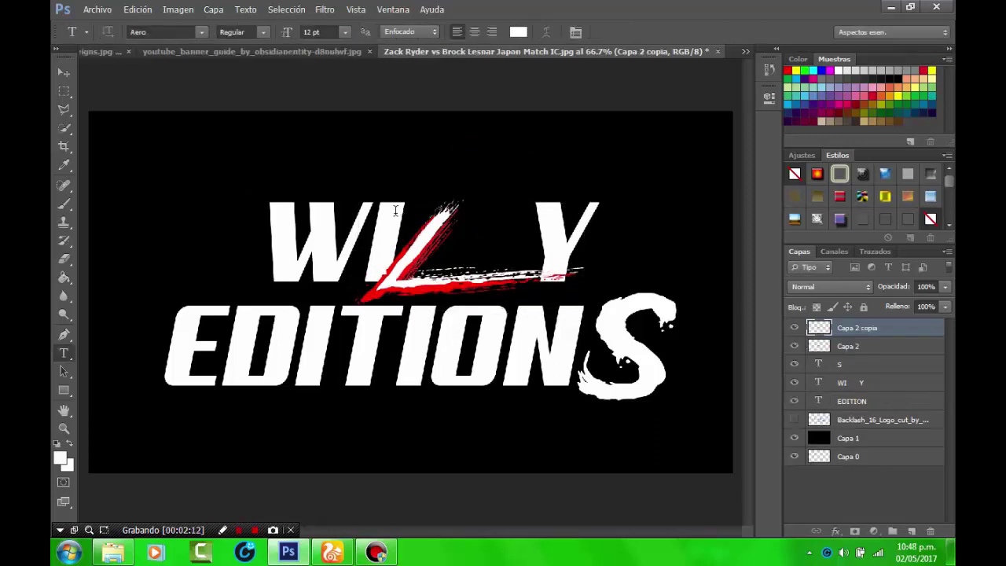
{"action": "left_click", "coordinate": [64, 72]}
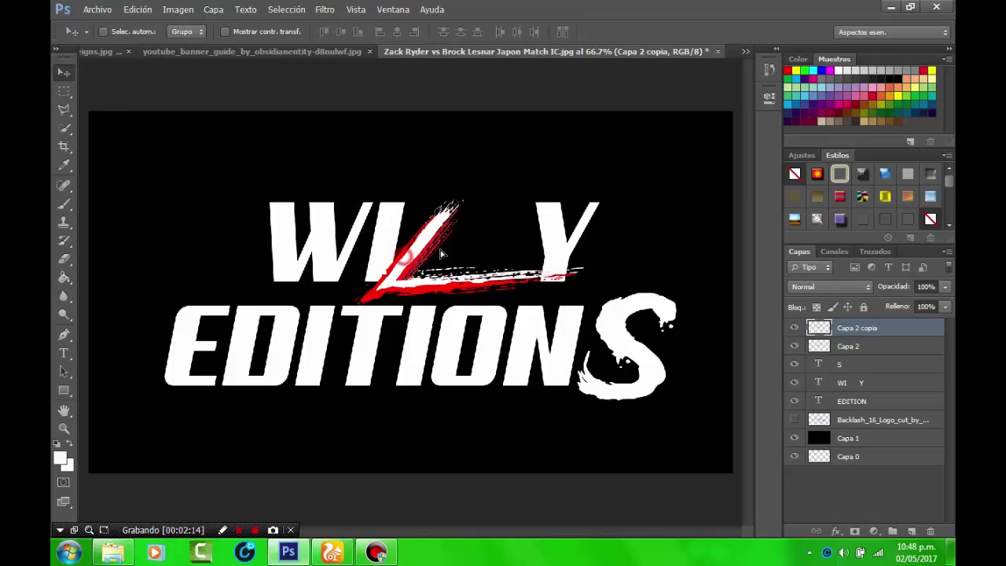
{"action": "left_click_drag", "start_coordinate": [462, 245], "coordinate": [520, 253]}
{"action": "key", "text": "ctrl+t"}
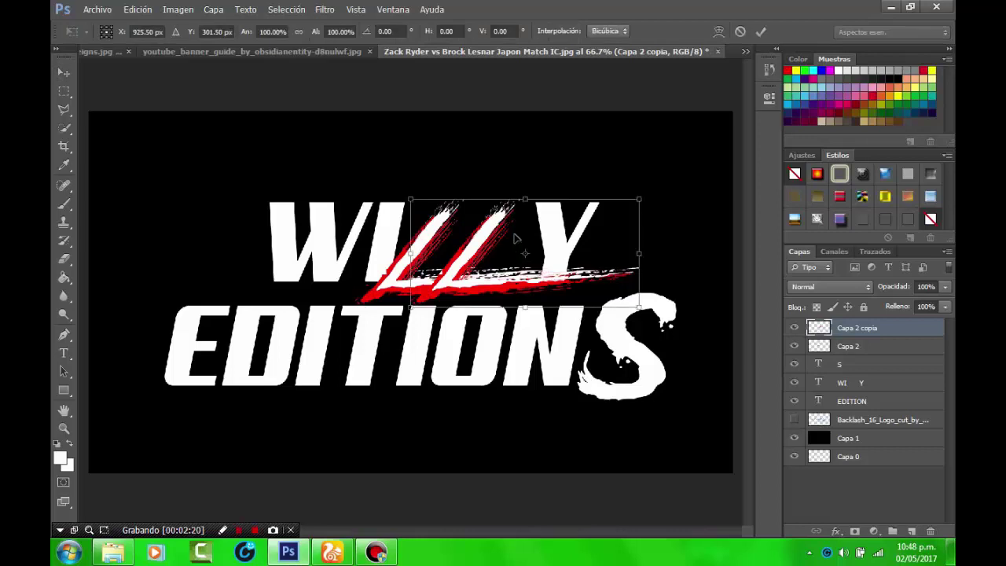
{"action": "left_click_drag", "start_coordinate": [554, 189], "coordinate": [561, 184]}
{"action": "key", "text": "Return"}
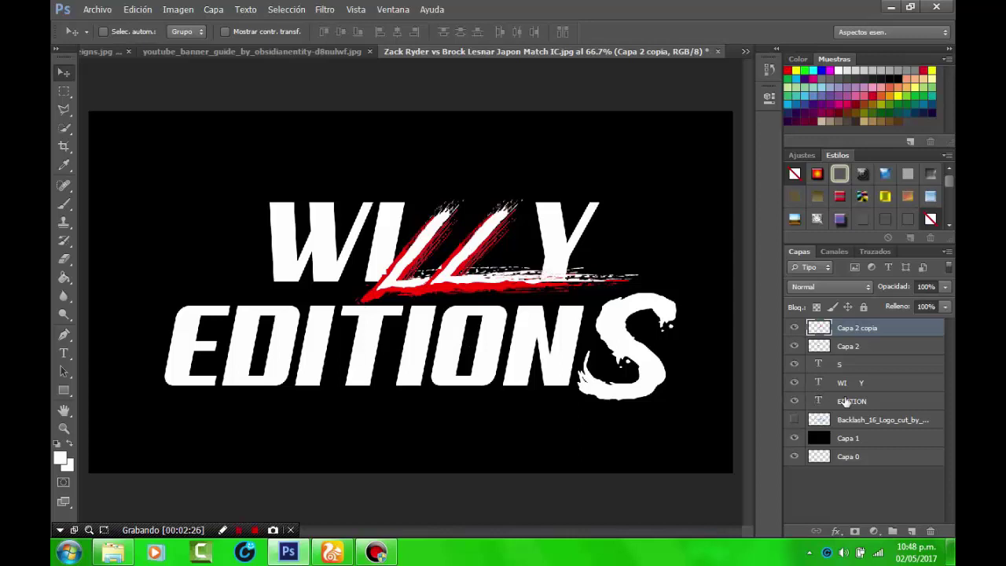
{"action": "left_click", "coordinate": [831, 366]}
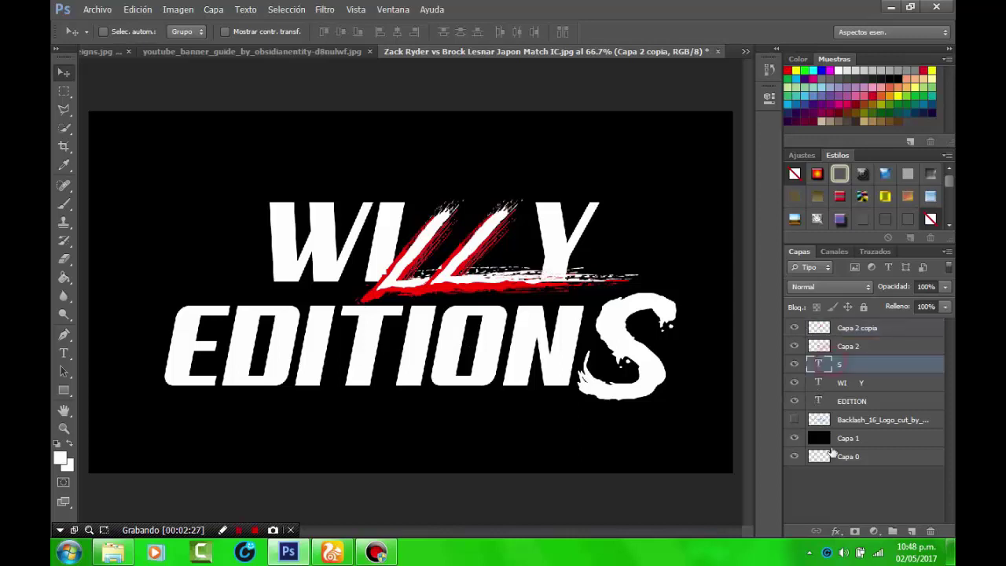
{"action": "left_click", "coordinate": [835, 531]}
{"action": "left_click", "coordinate": [824, 398]}
{"action": "left_click_drag", "start_coordinate": [712, 46], "coordinate": [309, 21]}
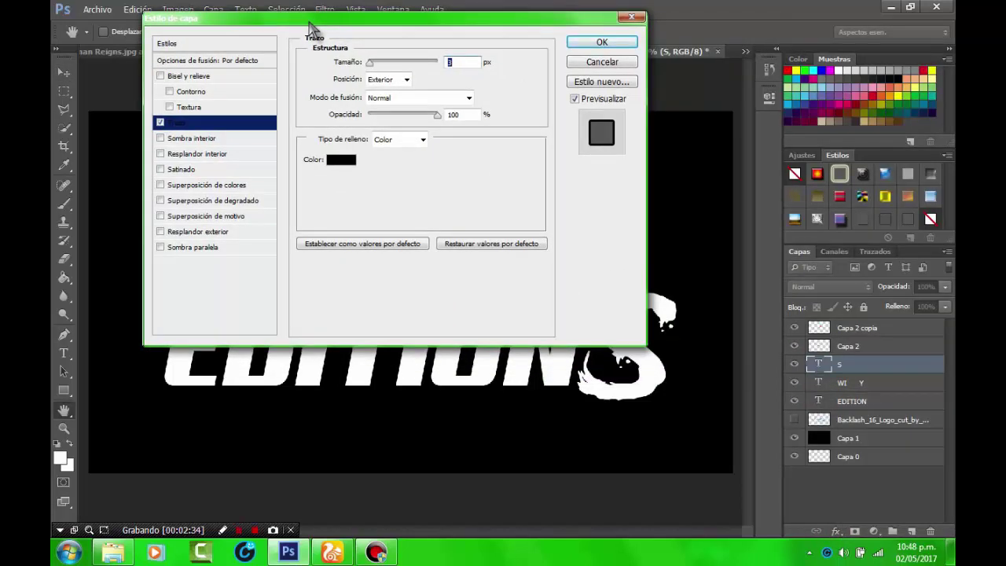
{"action": "key", "text": "Escape"}
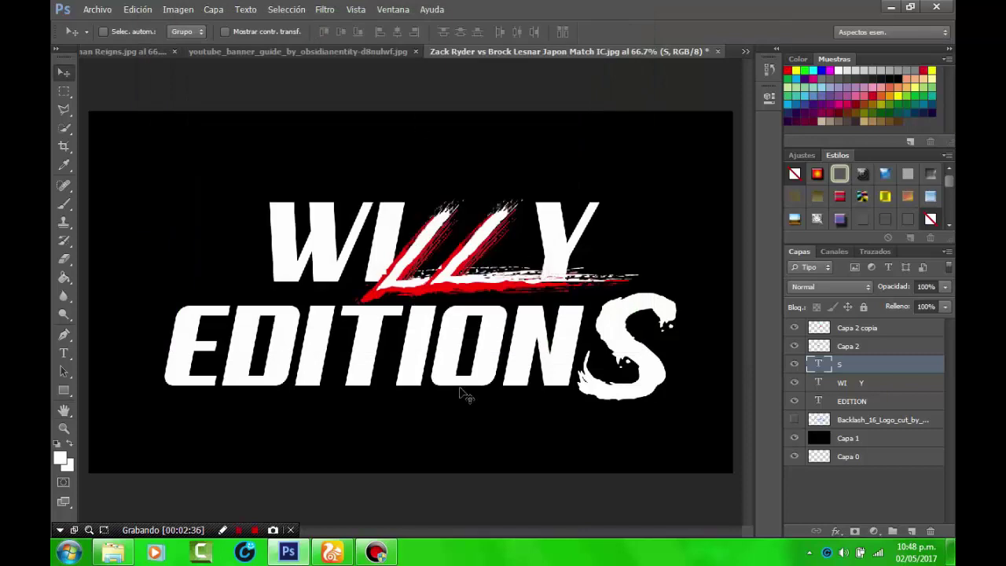
Step: Recolor the brush-style S at the end of EDITIONS to bright red
{"action": "left_click", "coordinate": [64, 354]}
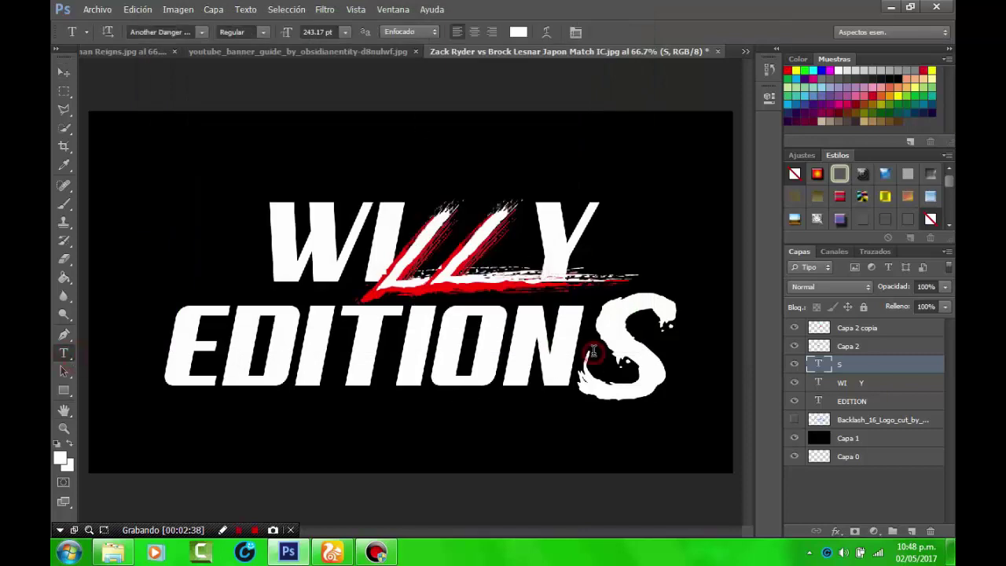
{"action": "double_click", "coordinate": [593, 351]}
{"action": "left_click", "coordinate": [788, 71]}
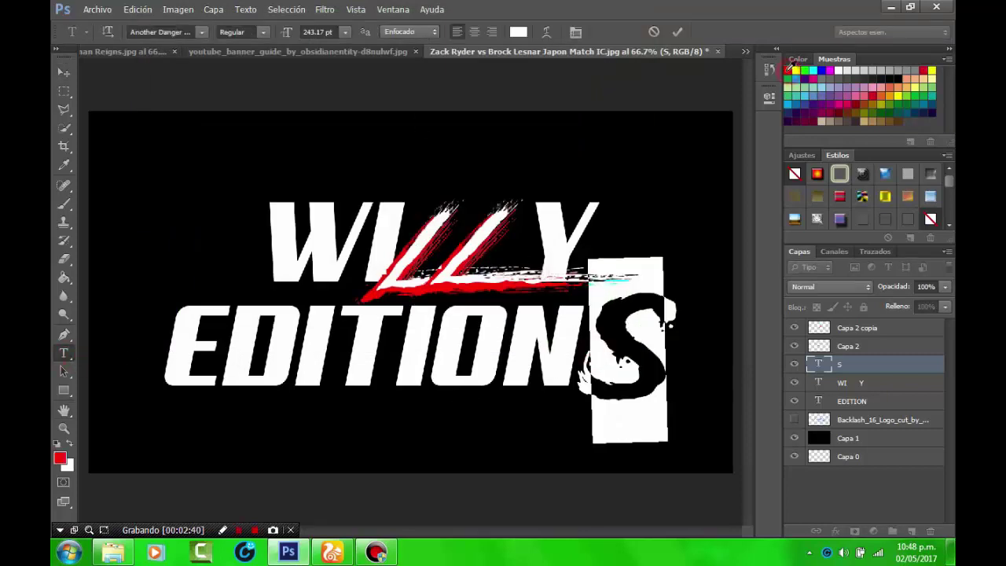
{"action": "left_click", "coordinate": [675, 33]}
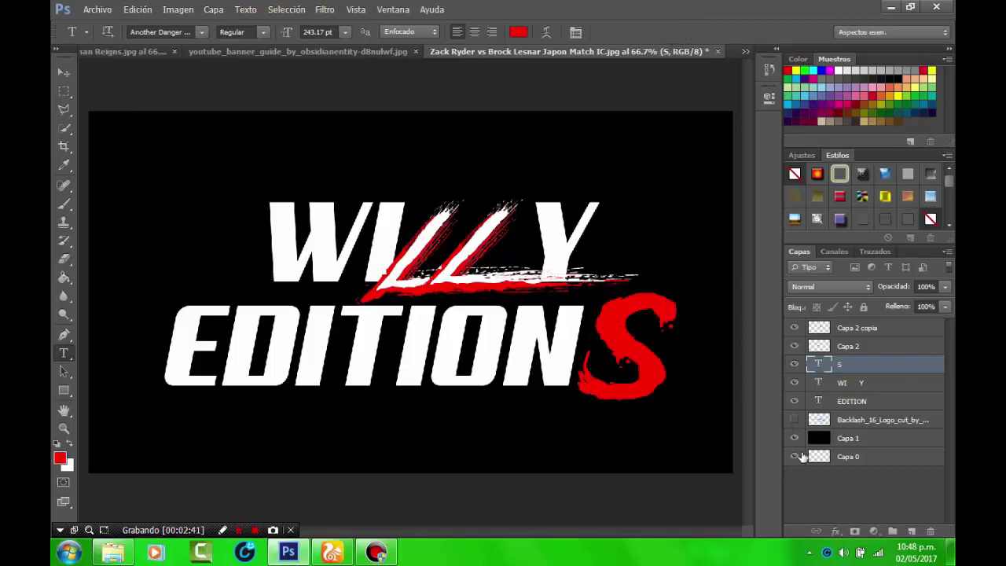
Step: Add a 3 px outside stroke in dark red (#ae0101) to the S text layer
{"action": "left_click", "coordinate": [835, 531]}
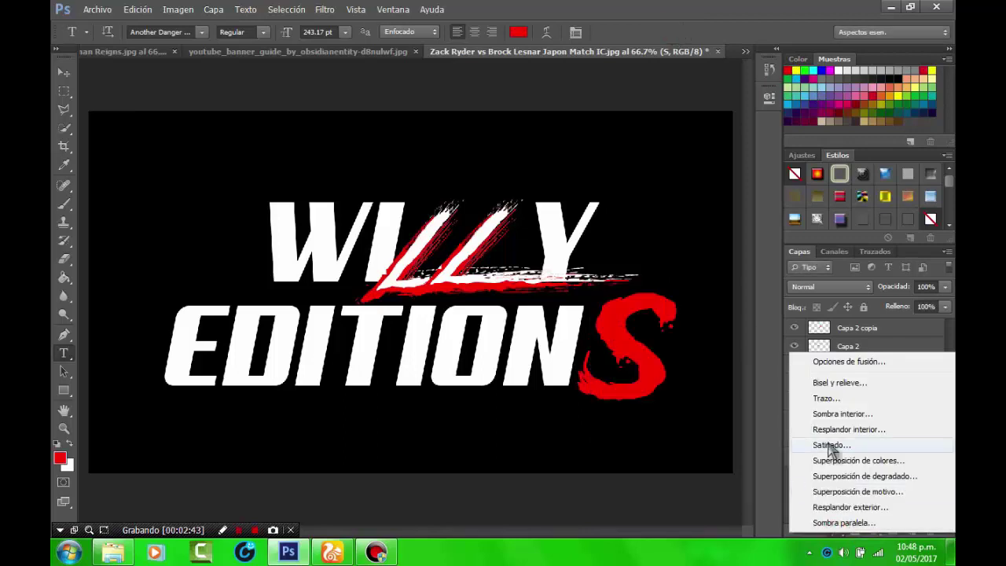
{"action": "left_click", "coordinate": [823, 399]}
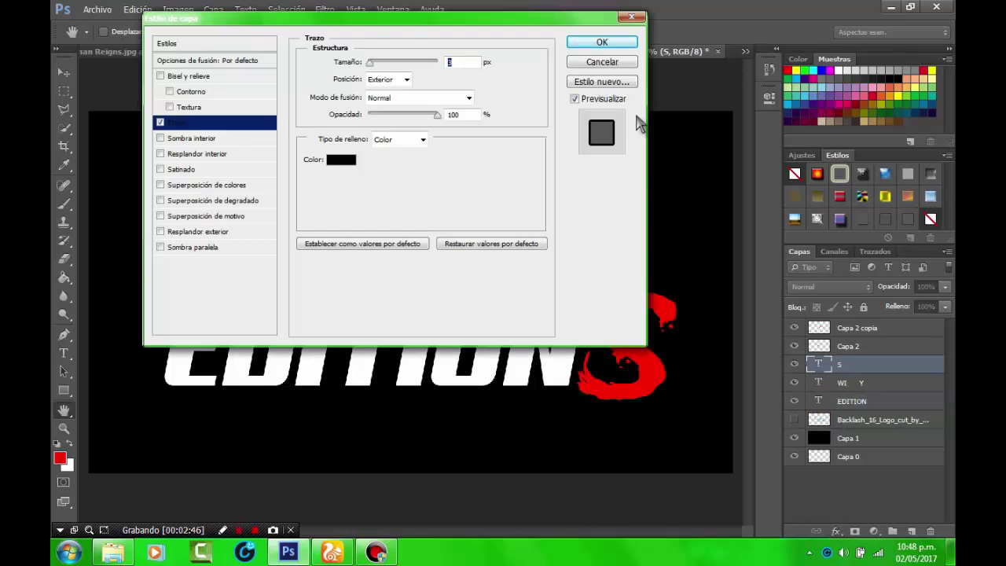
{"action": "left_click", "coordinate": [351, 160]}
{"action": "left_click", "coordinate": [717, 180]}
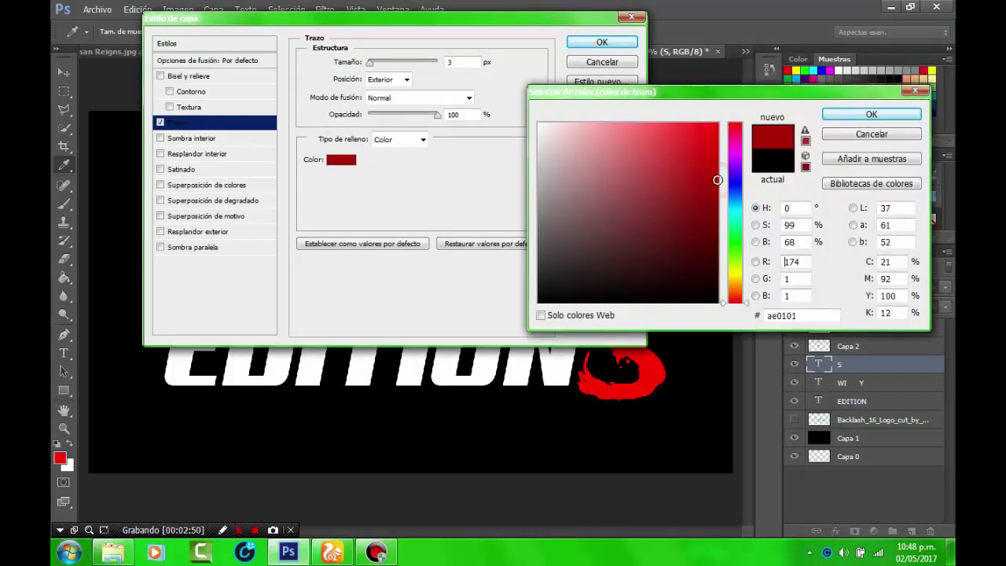
{"action": "key", "text": "Return"}
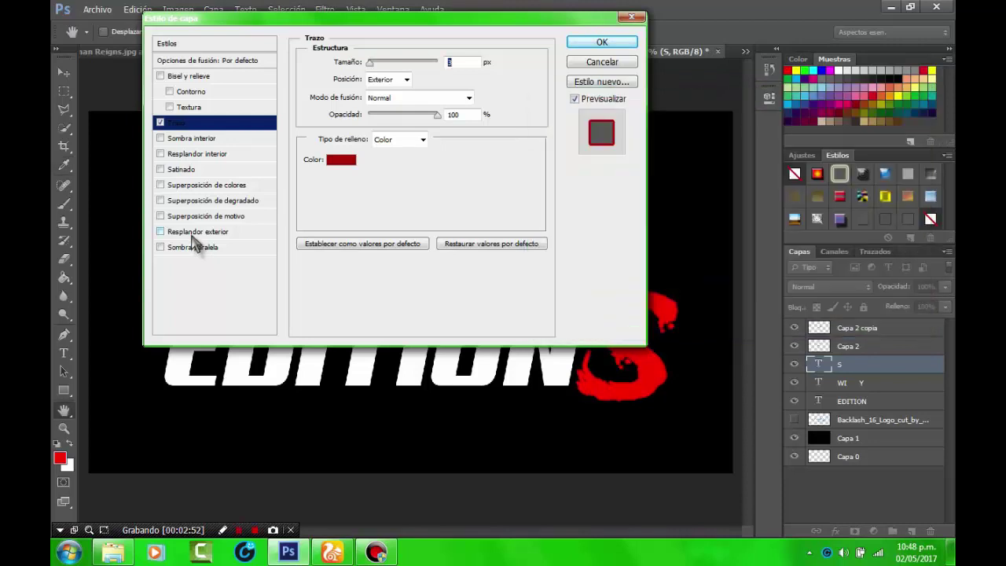
Step: Add a Satin effect at 70% opacity to the S, apply the layer style and collapse the layer's effects list
{"action": "left_click", "coordinate": [191, 235]}
{"action": "left_click", "coordinate": [160, 232]}
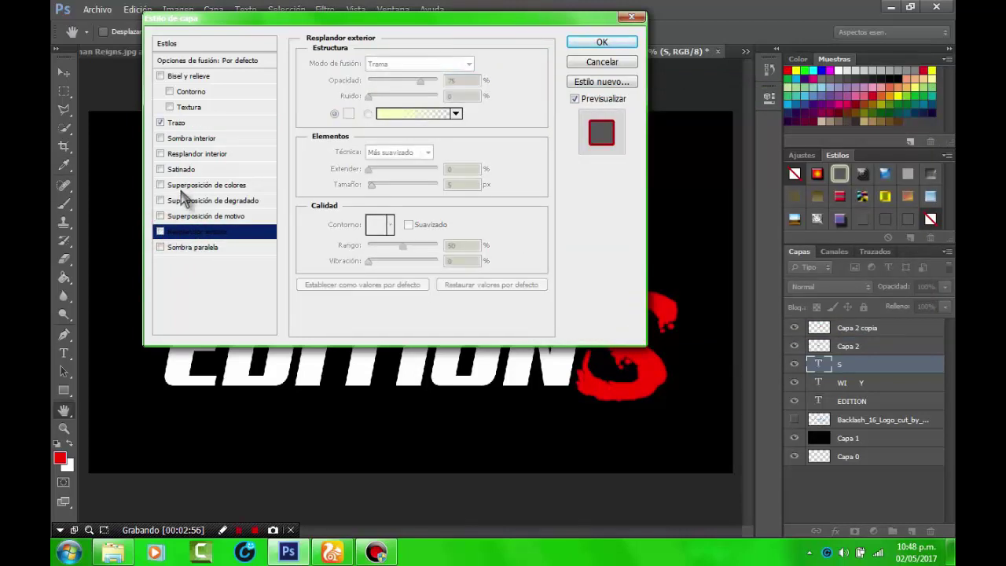
{"action": "left_click", "coordinate": [188, 169]}
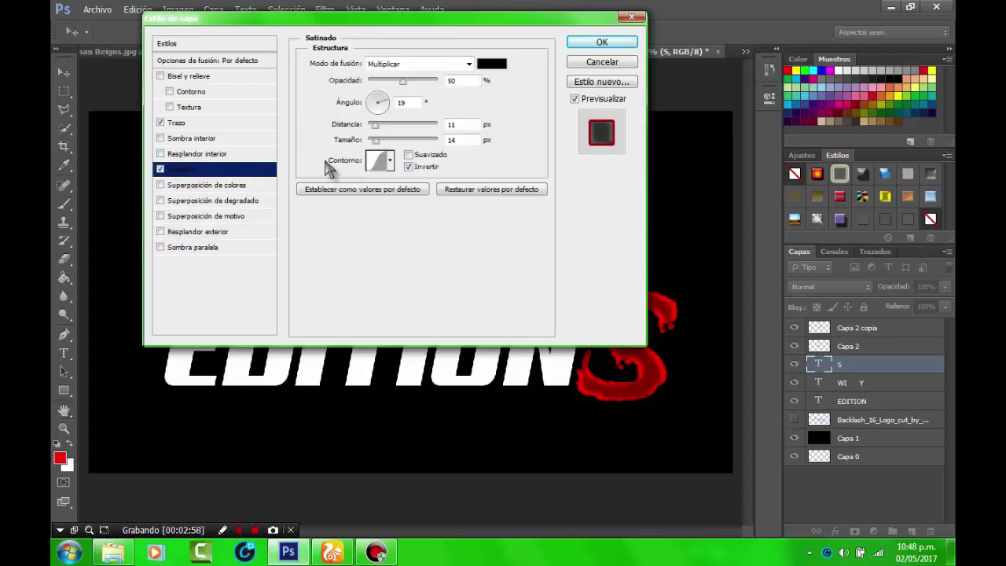
{"action": "left_click_drag", "start_coordinate": [402, 81], "coordinate": [421, 87]}
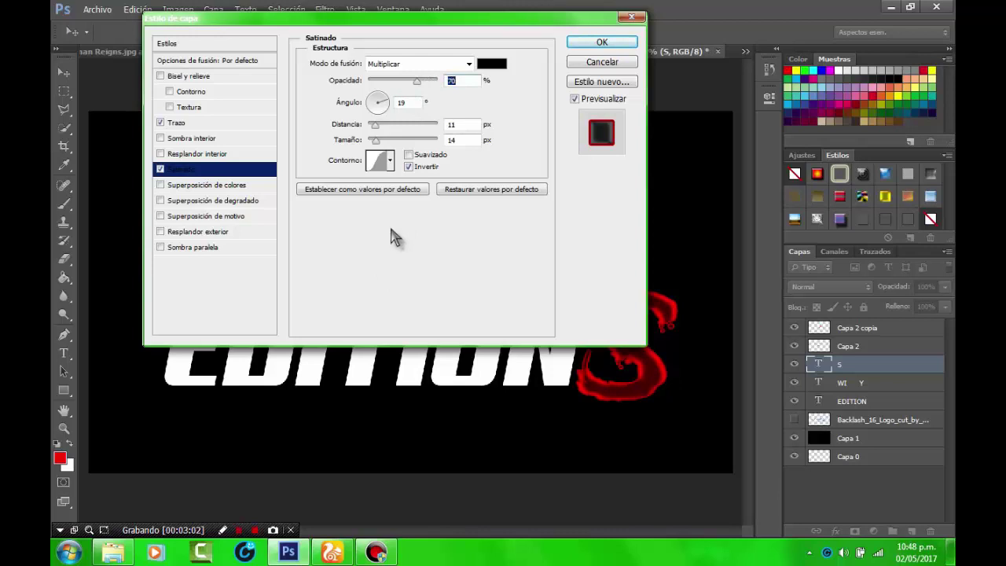
{"action": "key", "text": "Return"}
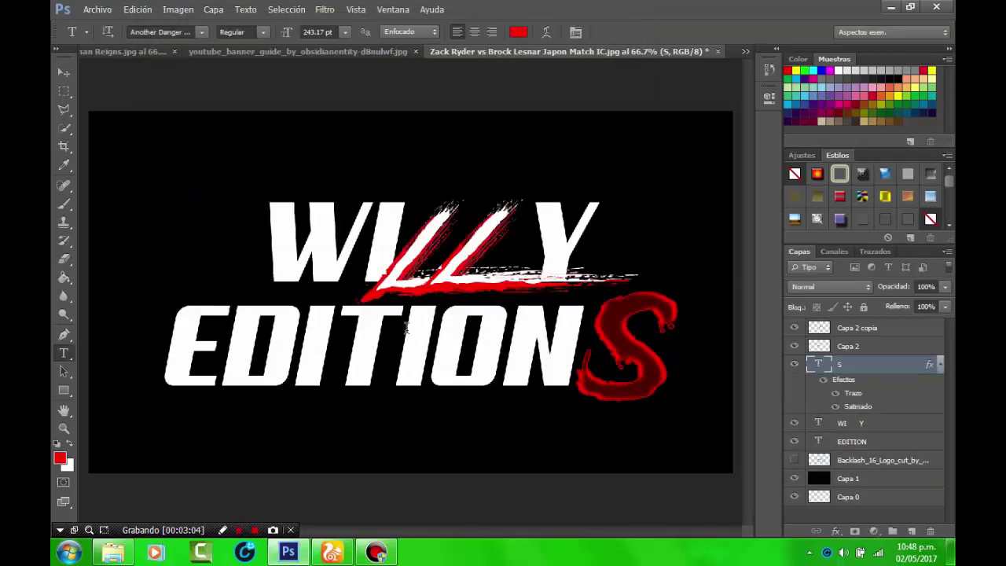
{"action": "left_click", "coordinate": [941, 363]}
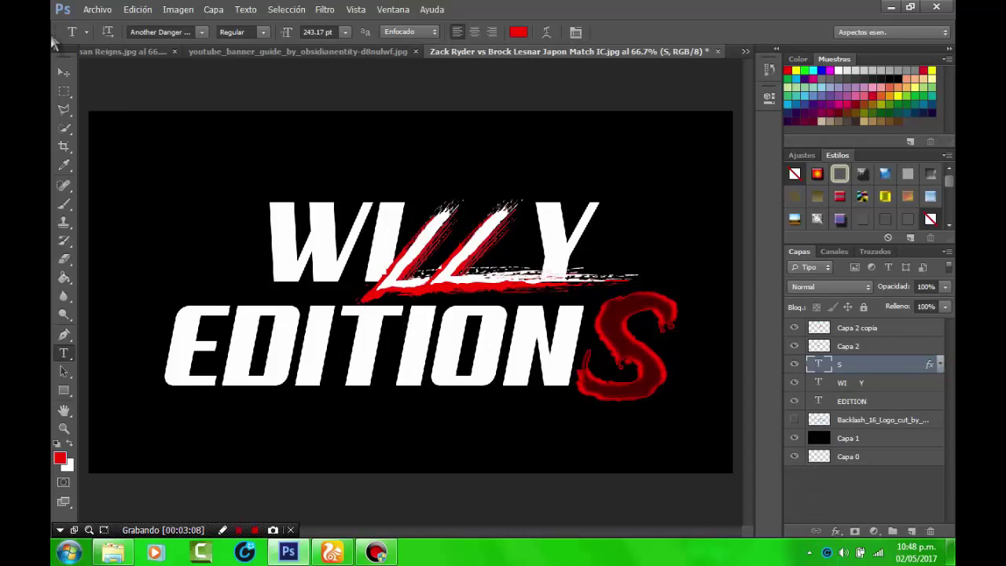
{"action": "left_click", "coordinate": [64, 71]}
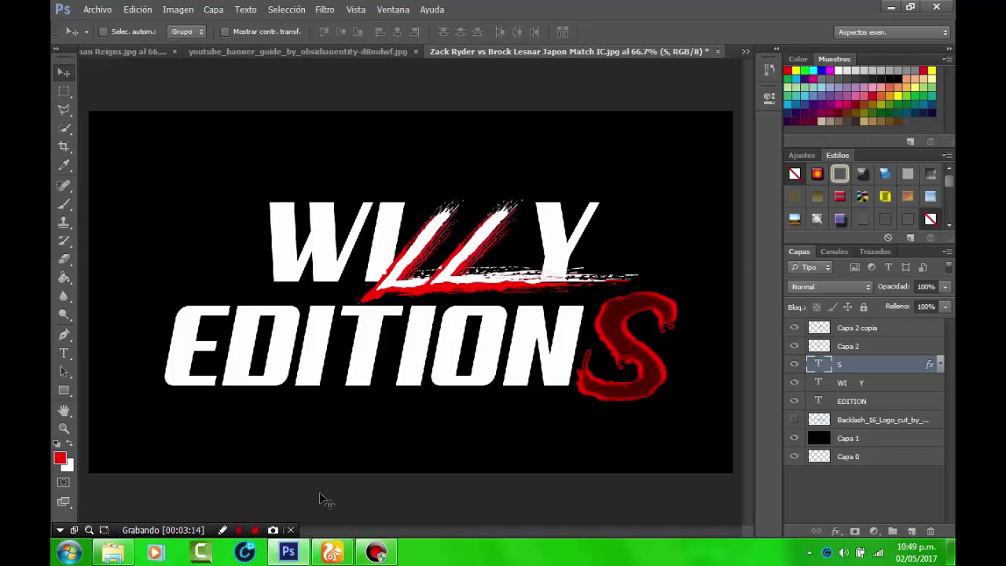
Step: Switch to the browser and examine the WILLYEDITIONS banner on the YouTube channel page
{"action": "left_click", "coordinate": [330, 548]}
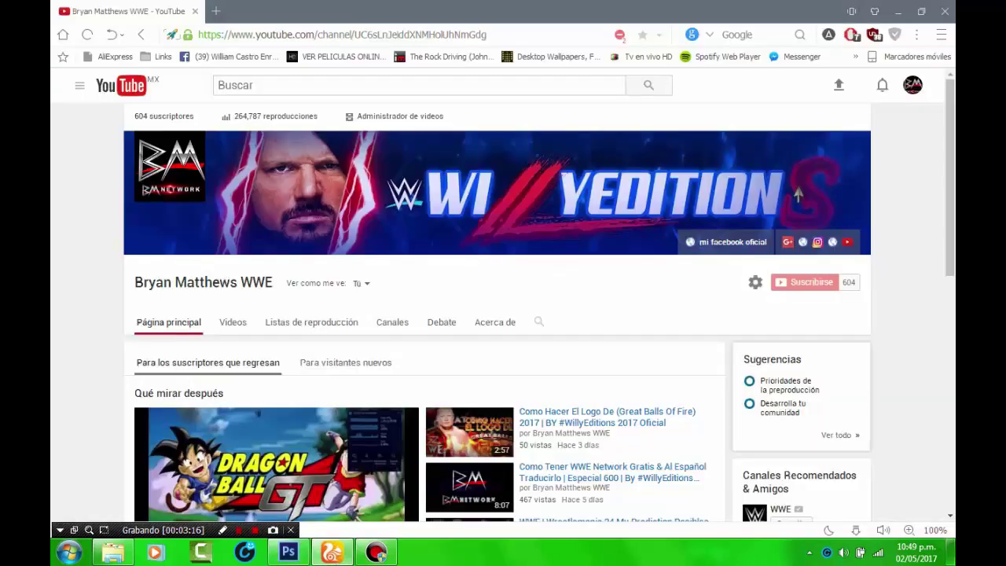
{"action": "left_click", "coordinate": [812, 284]}
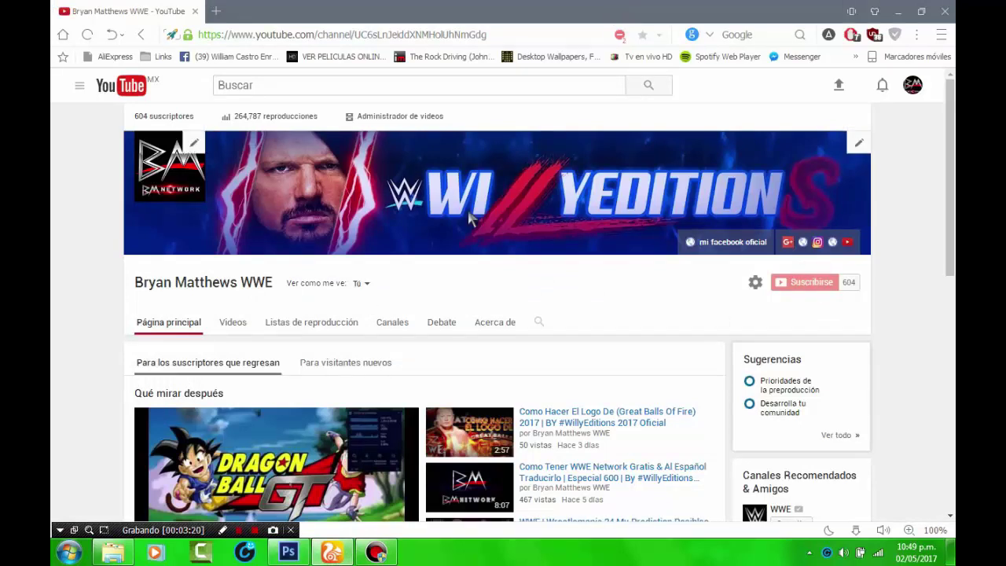
Step: Minimize the browser and Photoshop windows and clean the RAM with the desktop performance monitor
{"action": "left_click", "coordinate": [897, 11]}
{"action": "left_click", "coordinate": [898, 10]}
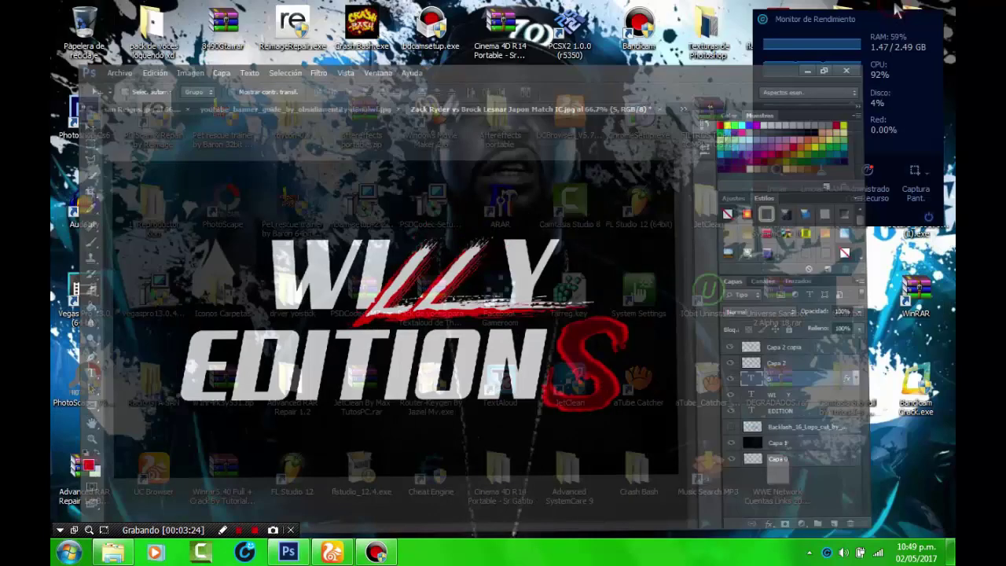
{"action": "left_click", "coordinate": [829, 188]}
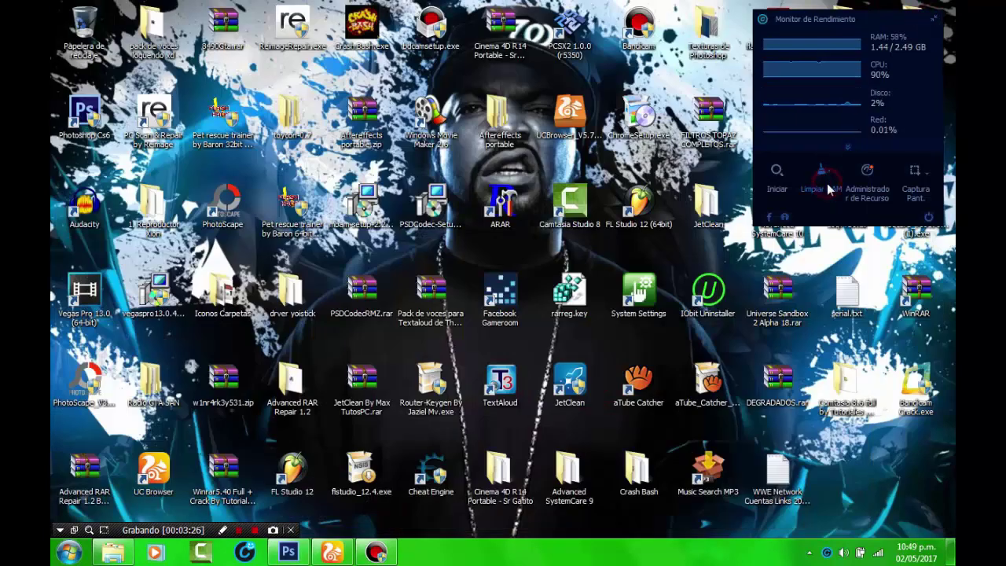